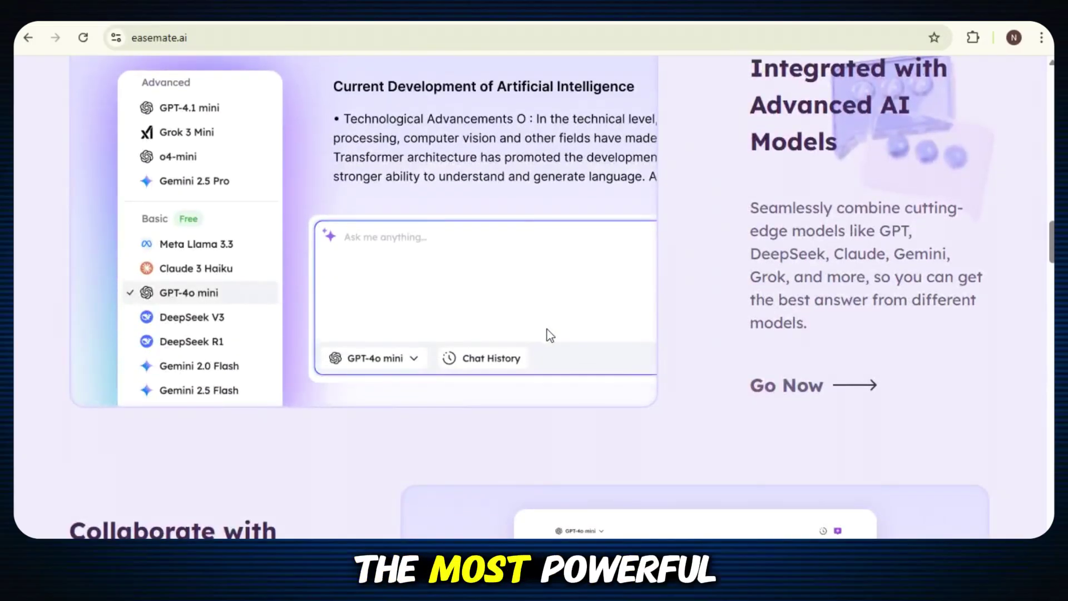
Step: Highlight and clear the 'Integrated with Advanced AI Models' heading, then scroll to the Montana travel-plan chat demo
left_click_drag(751, 69, 834, 140)
left_click(835, 140)
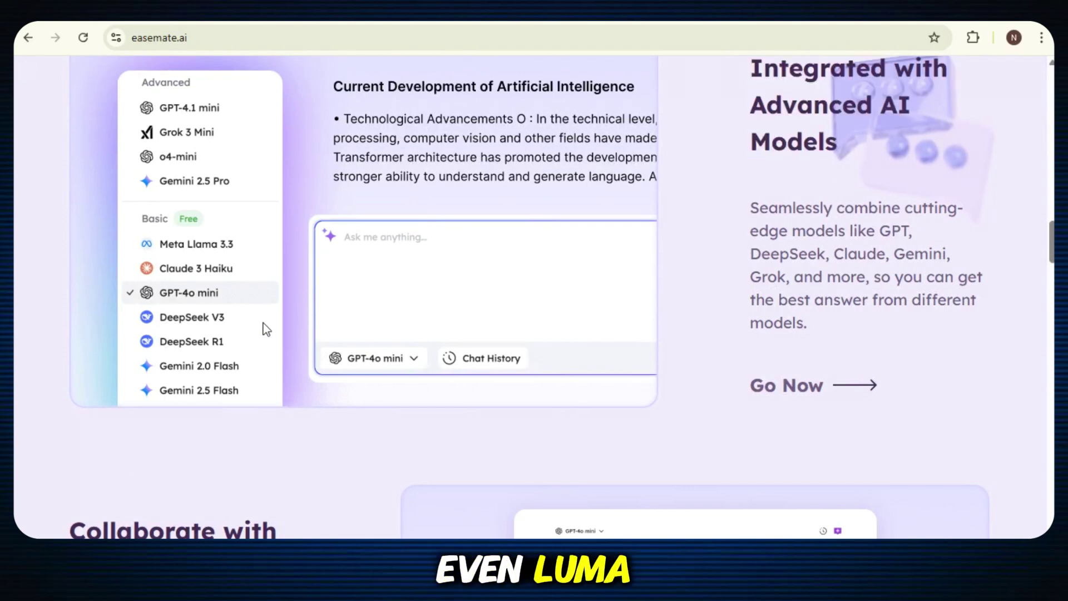
scroll(539, 298, "up", 20)
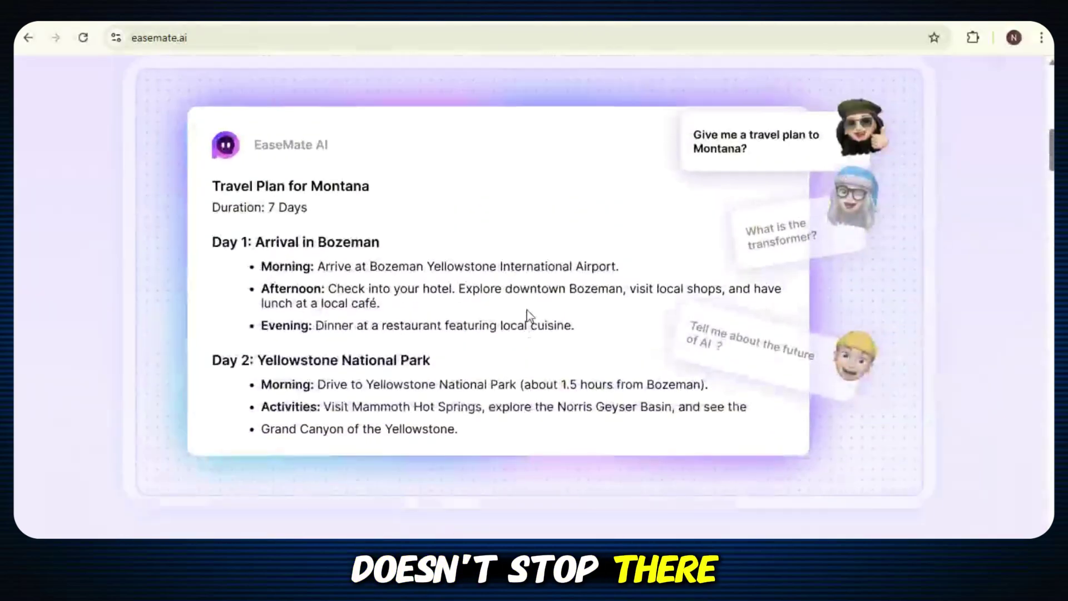
scroll(534, 345, "down", 5)
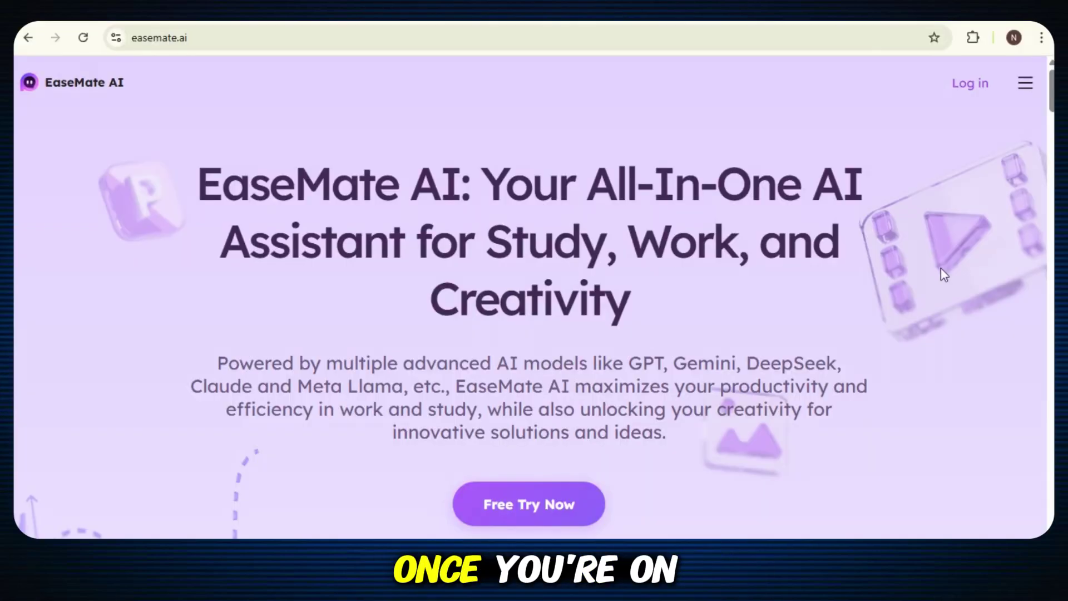
Step: Log in to EaseMate AI, then open the hamburger menu listing AI Chat through AI Tools
left_click(970, 83)
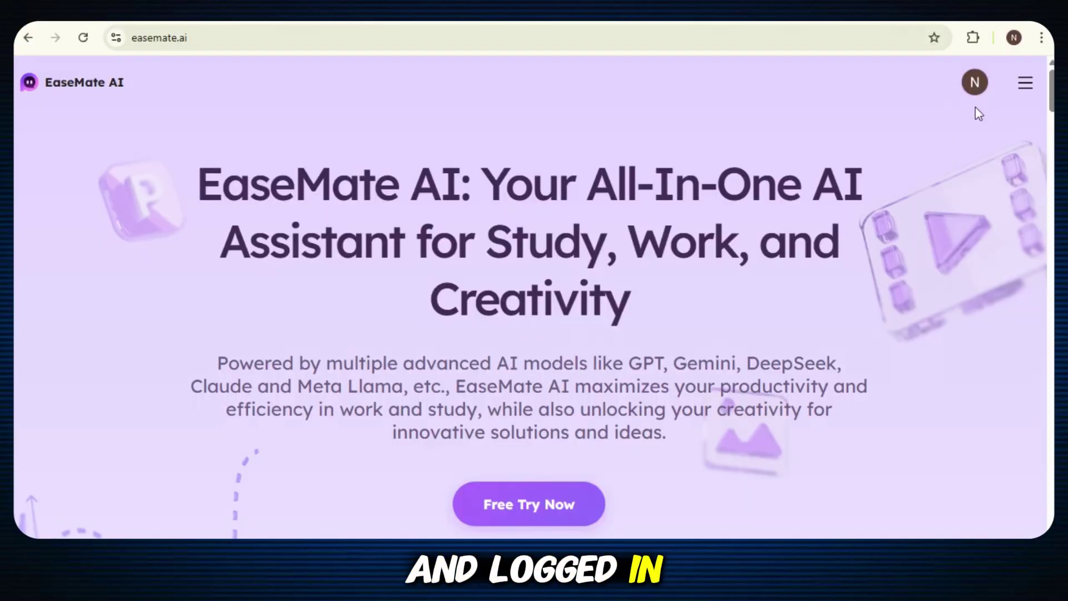
left_click(1026, 82)
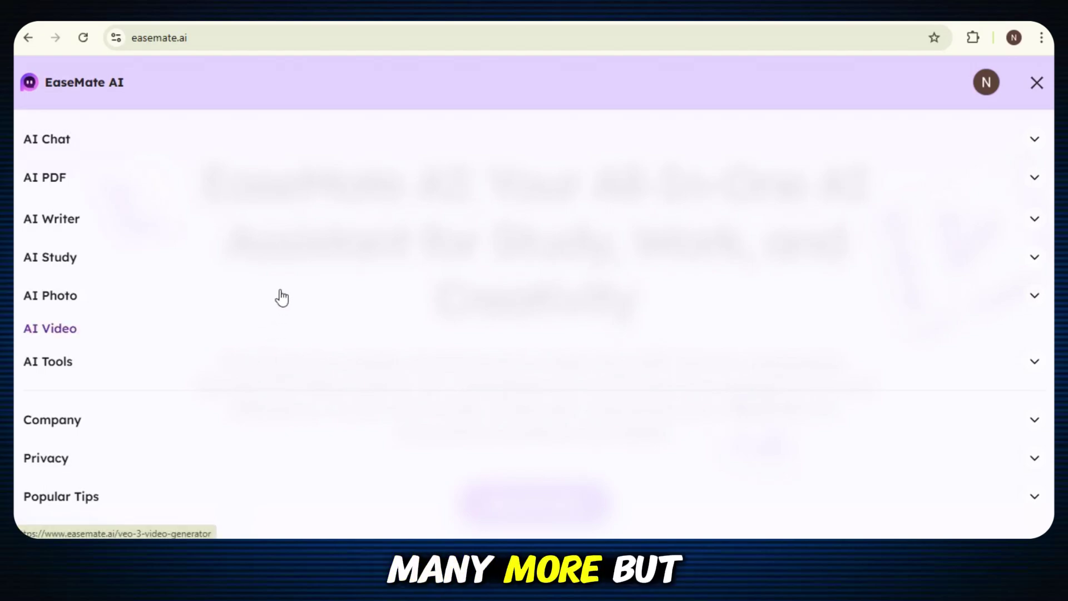
Step: Go to the Veo 3 AI Video Generator via AI Video and highlight its title and subtitle
left_click(328, 347)
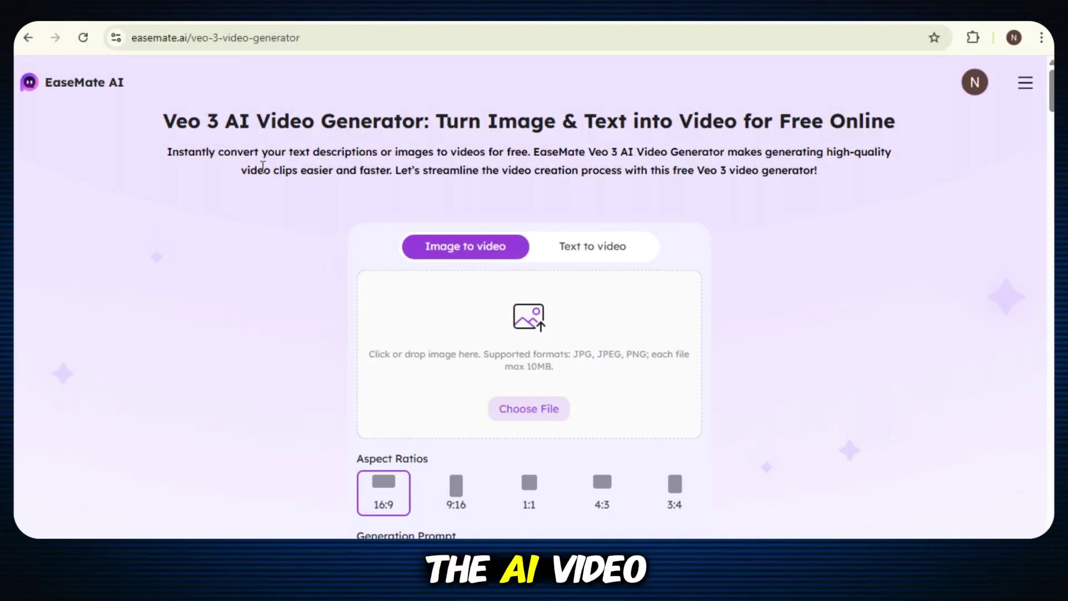
left_click_drag(227, 138, 908, 246)
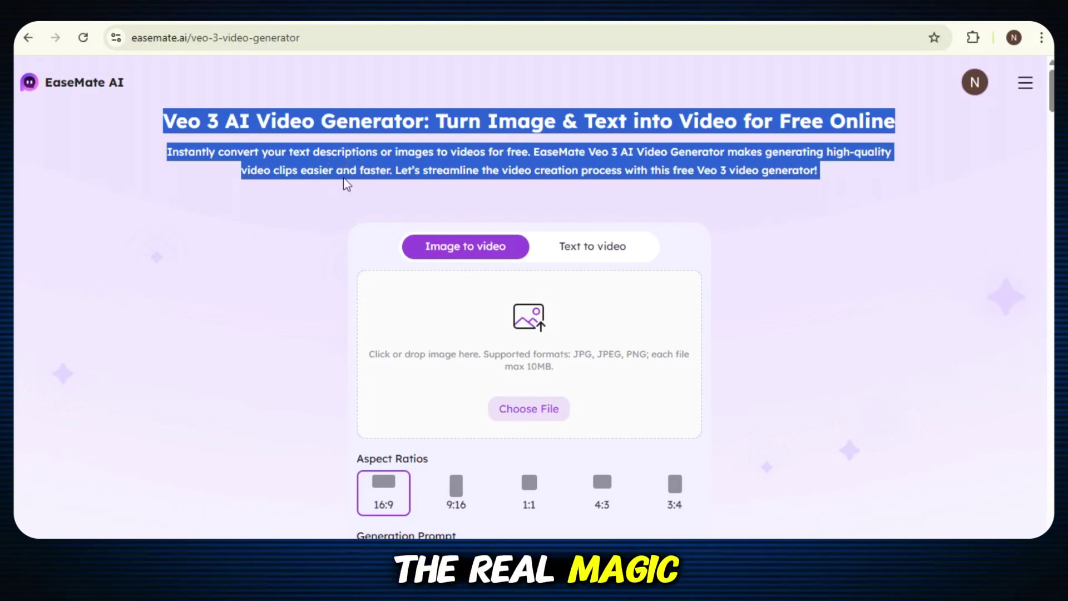
left_click(311, 216)
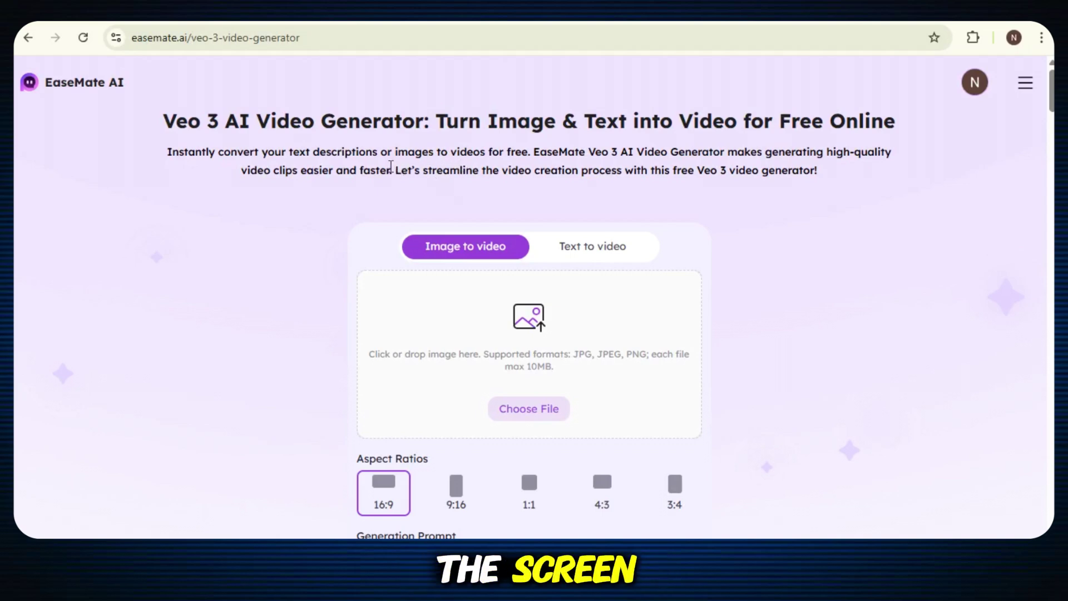
Step: Highlight parts of the generator title, including 'for Free Online', then clear the highlights
left_click_drag(167, 120, 859, 151)
left_click(733, 123)
left_click_drag(733, 123, 890, 124)
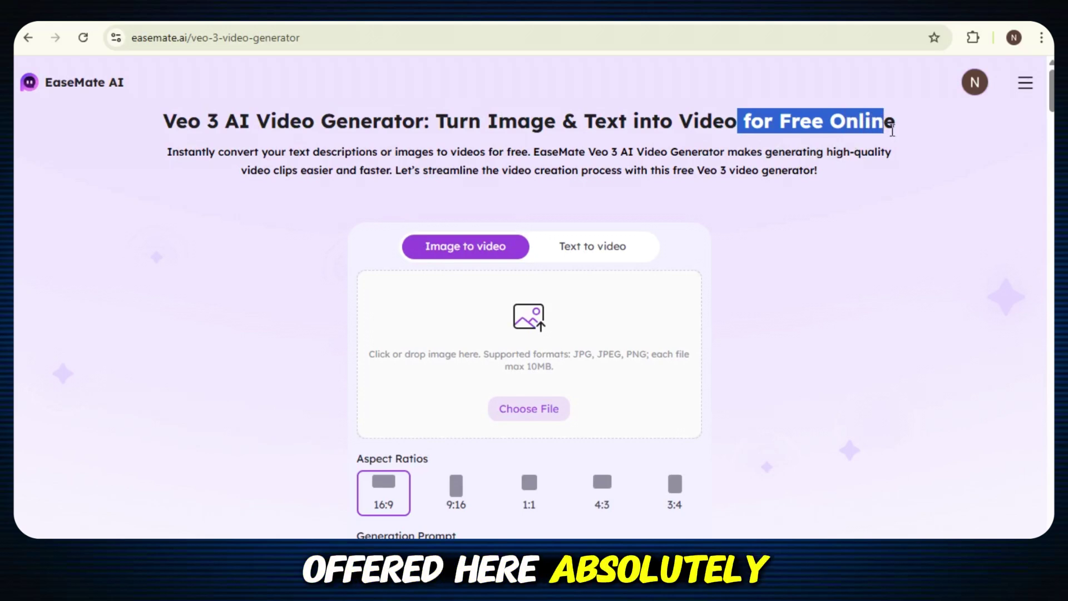
left_click(907, 166)
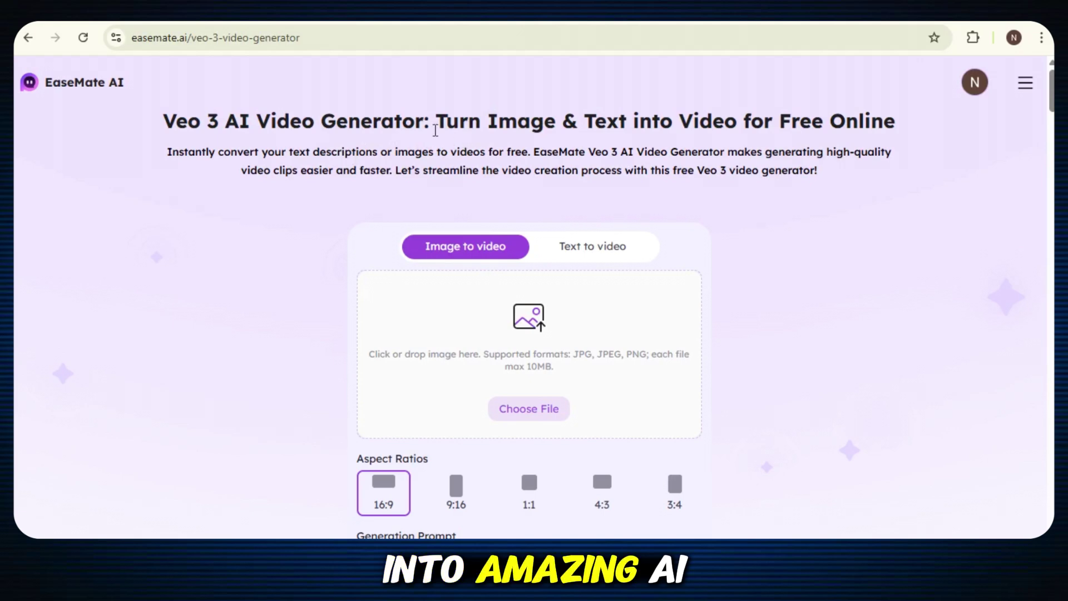
left_click_drag(382, 122, 191, 110)
left_click(615, 231)
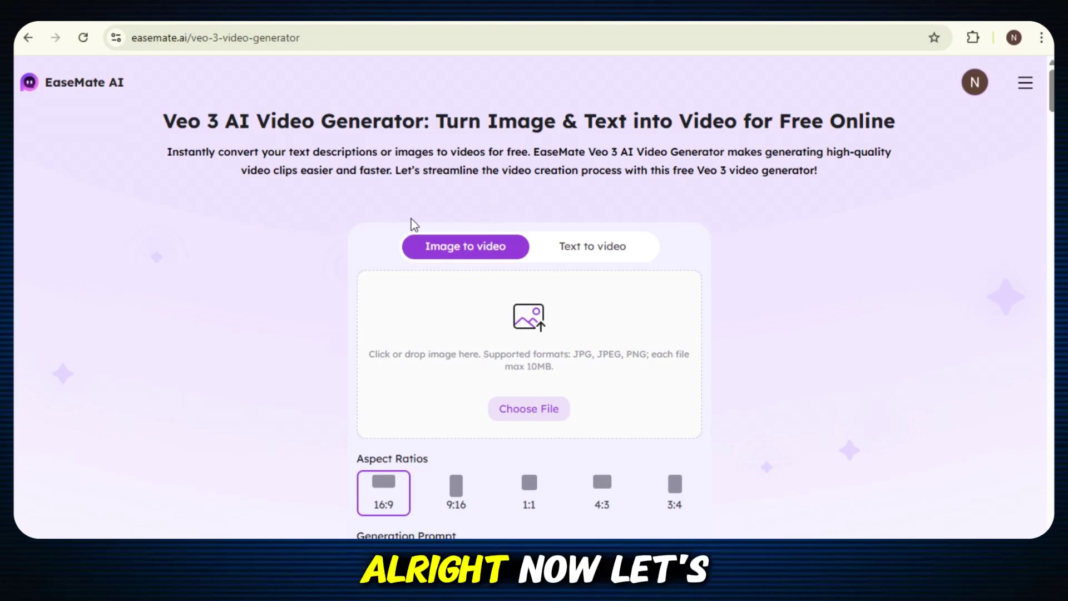
Step: Switch to Text to video and paste the monkey-in-the-sunny-park prompt
left_click(591, 250)
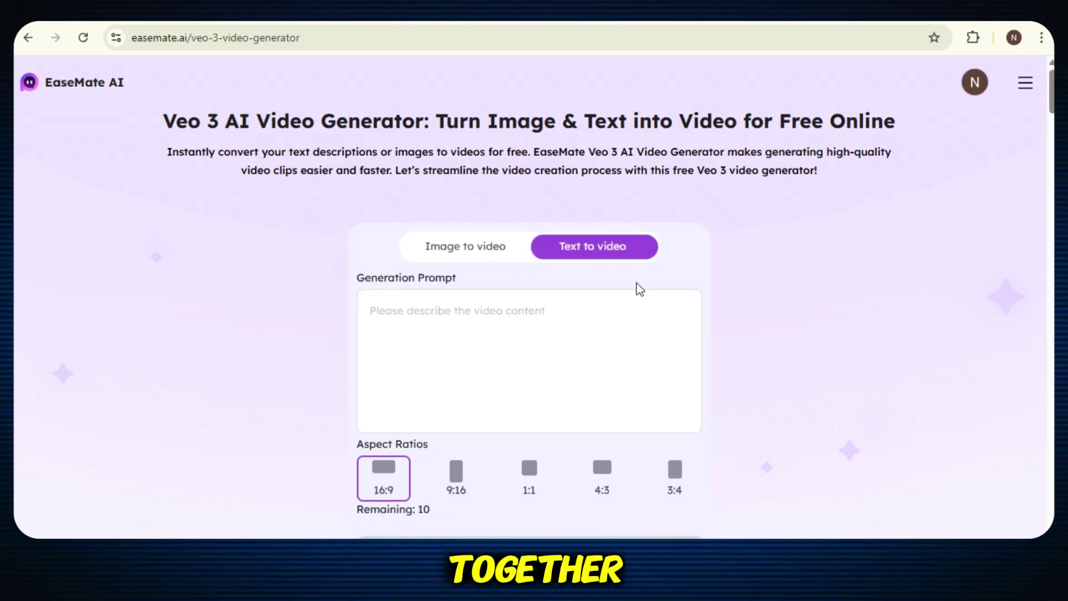
left_click(395, 310)
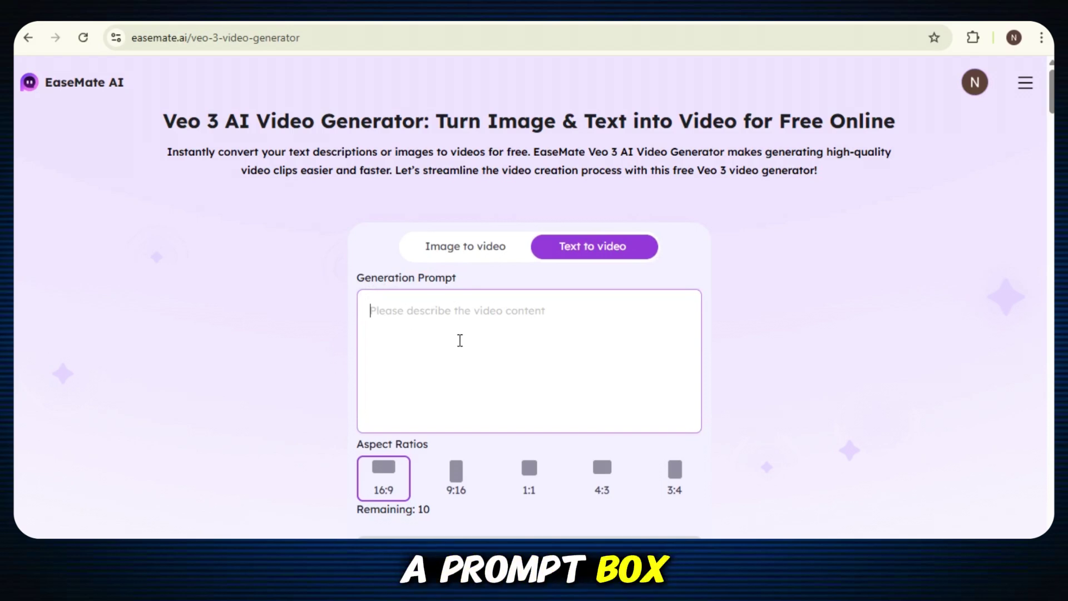
right_click(450, 318)
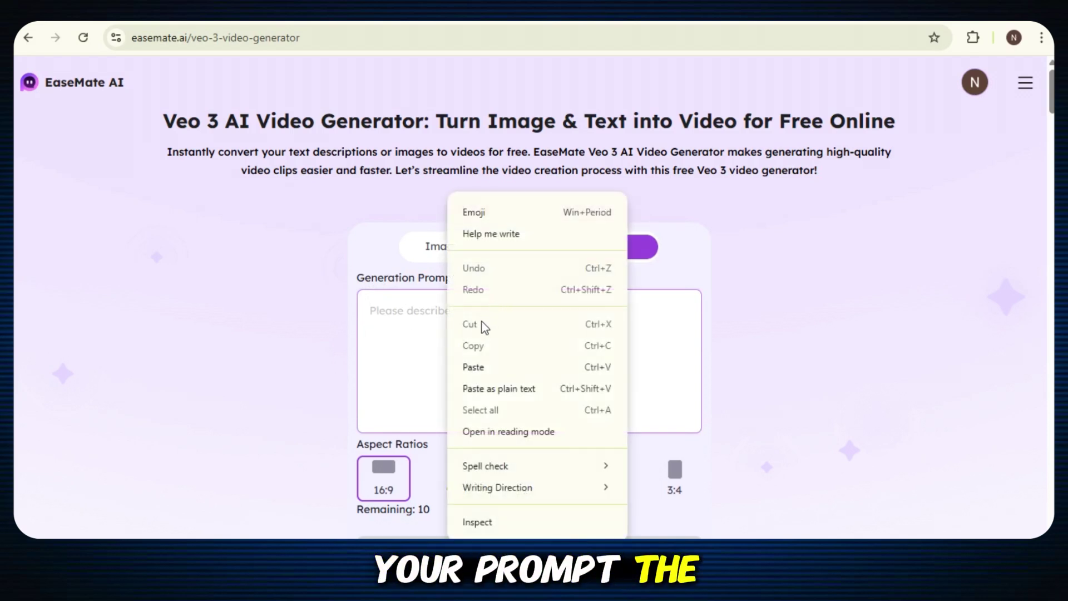
left_click(477, 365)
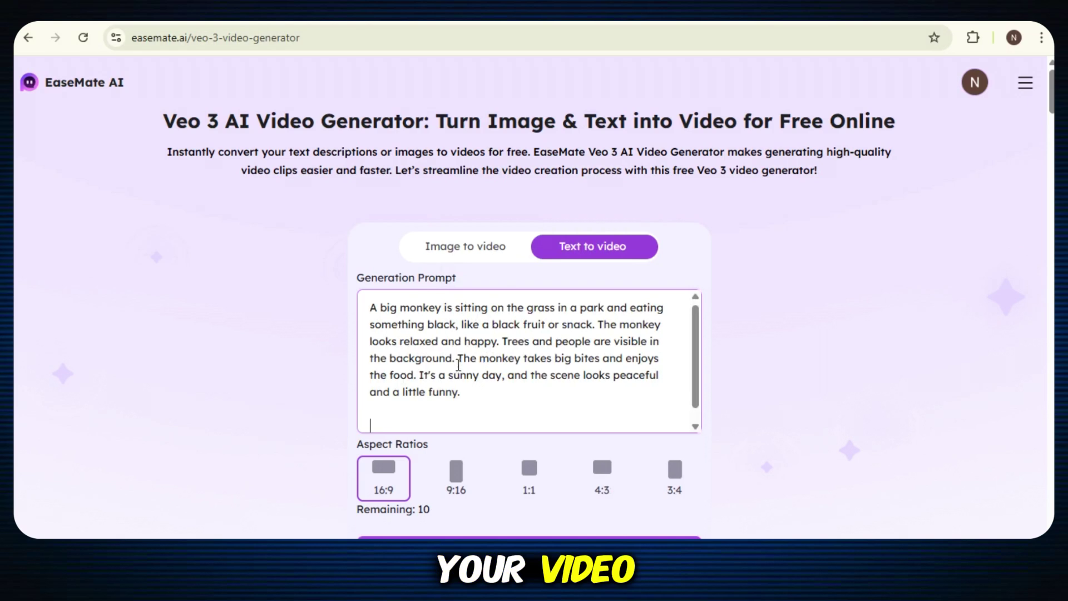
Step: Point out the 16:9 aspect ratio setting and generate the monkey video
scroll(457, 358, "down", 1)
scroll(429, 443, "down", 3)
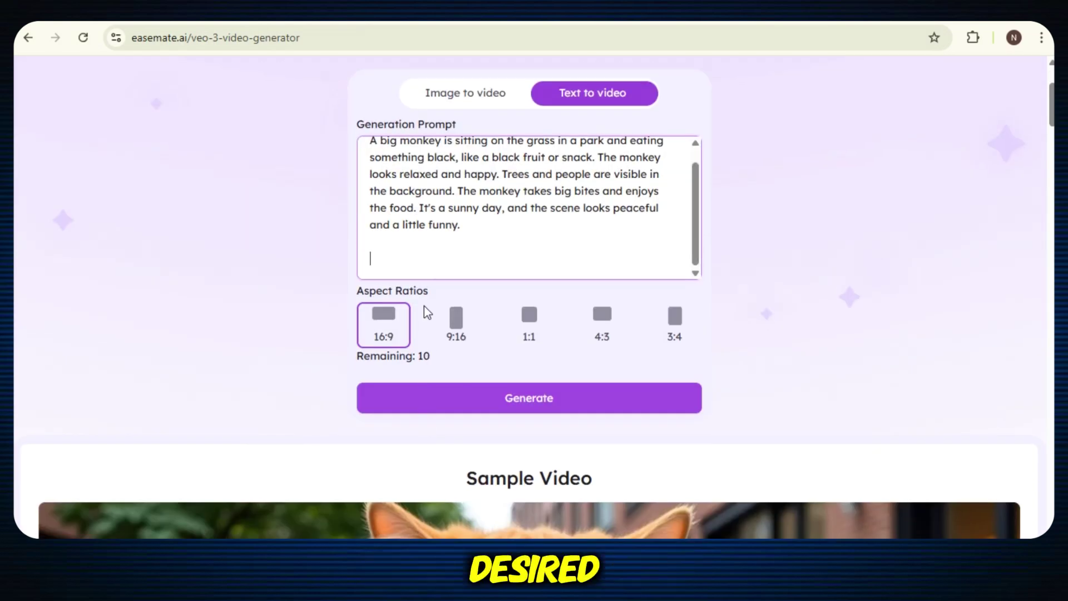
left_click_drag(435, 294, 351, 289)
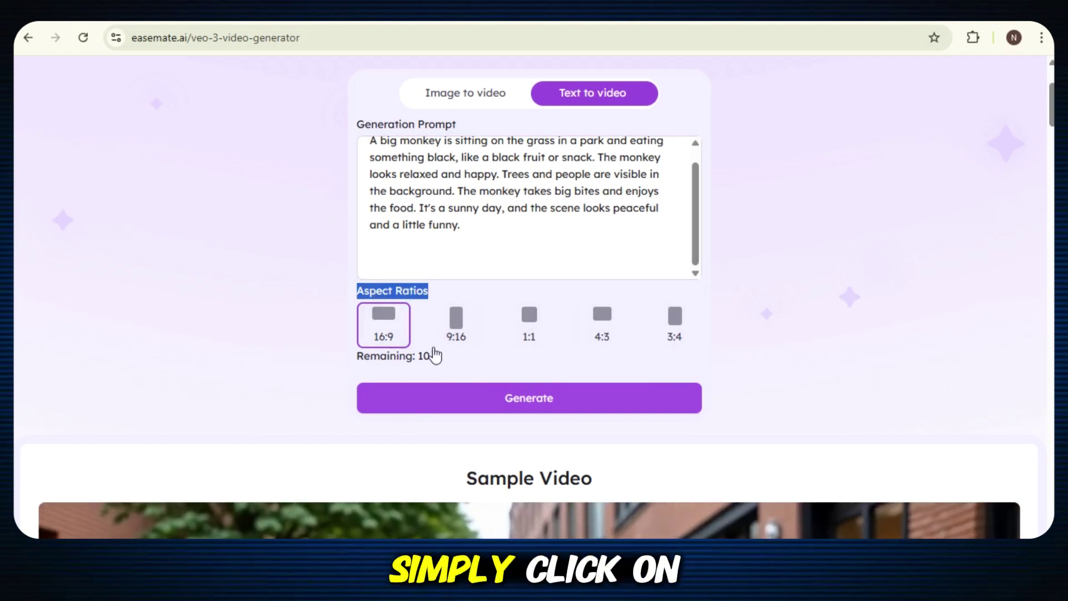
left_click(443, 367)
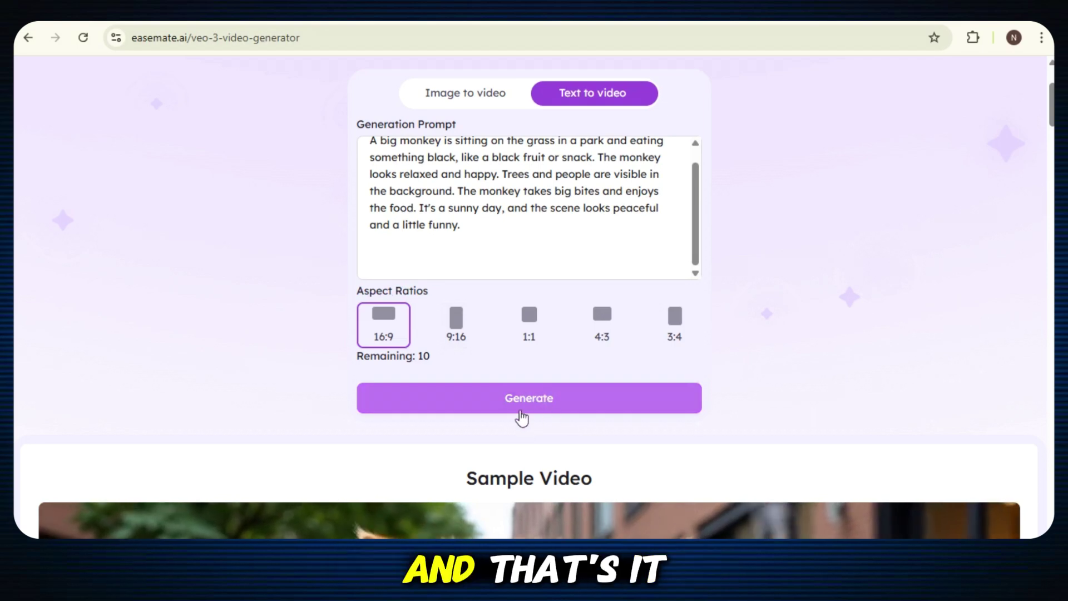
left_click(505, 401)
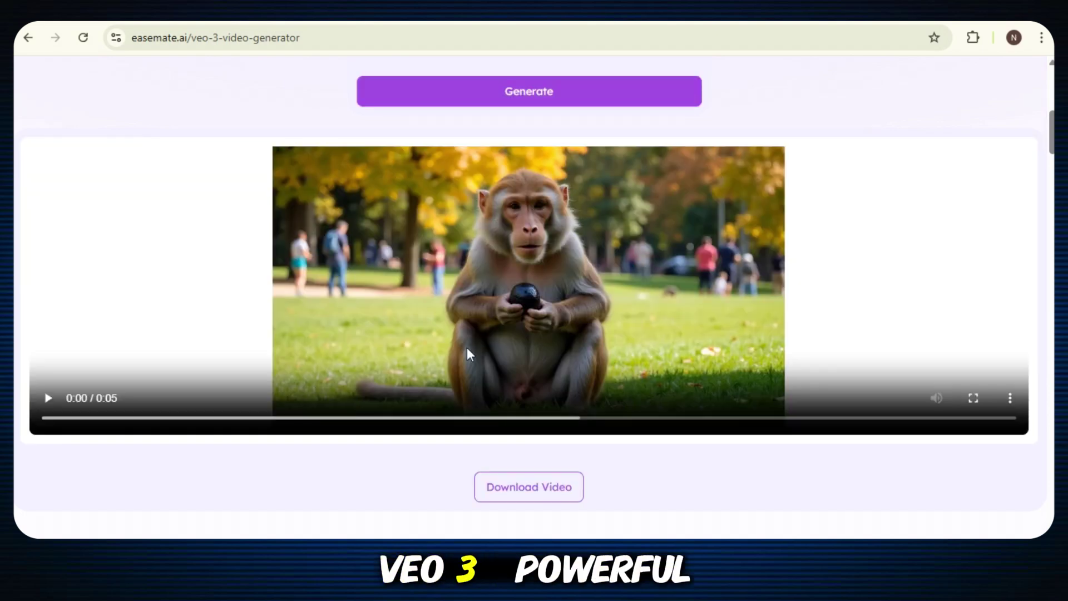
Step: Play the 5-second monkey clip to its 0:05 end and replay it twice
left_click(327, 292)
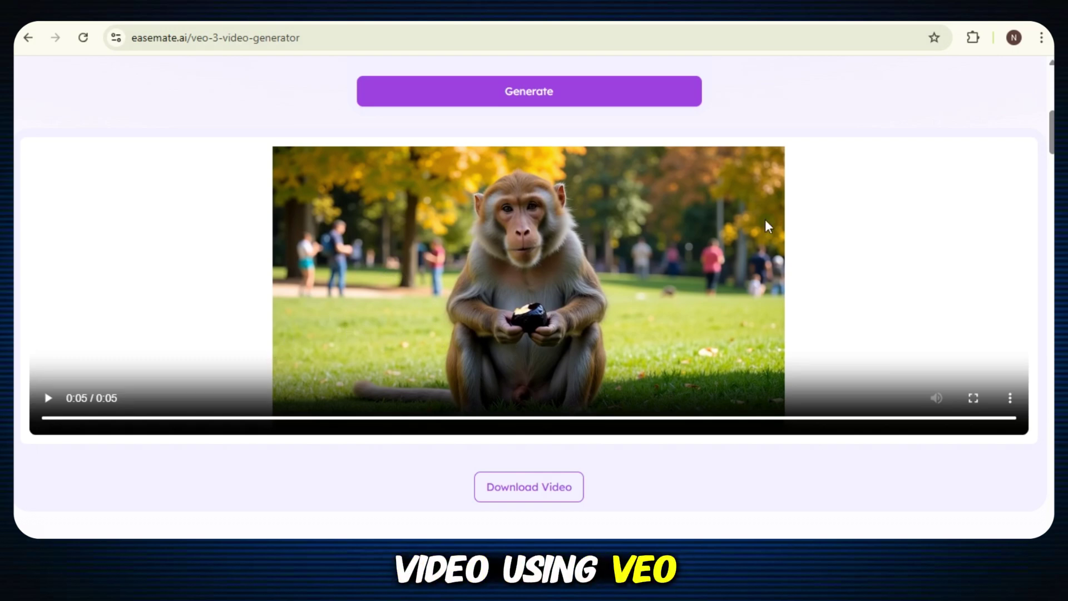
left_click(408, 373)
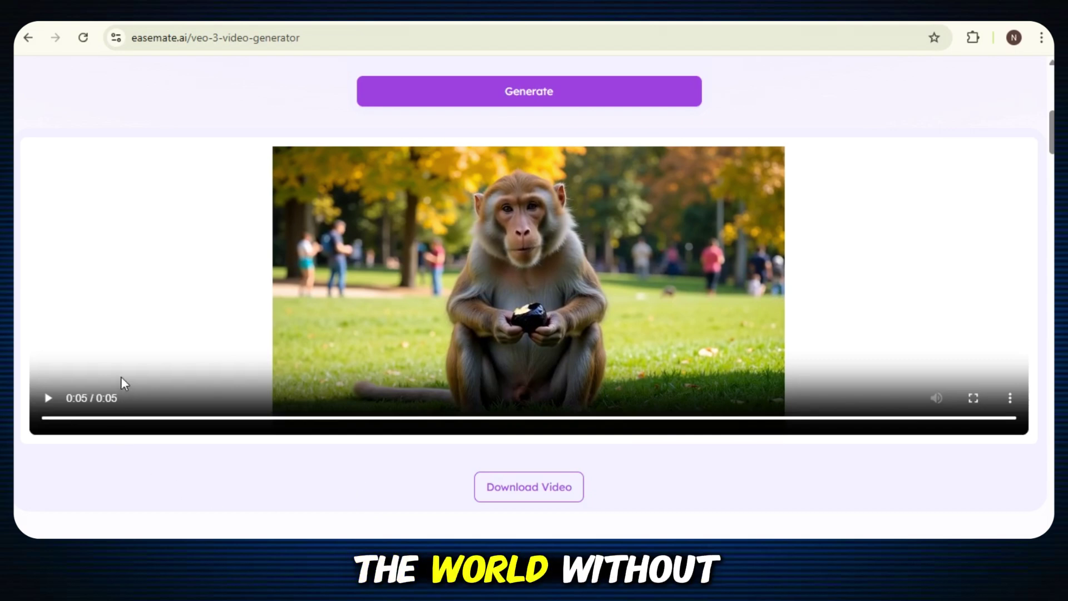
left_click(121, 376)
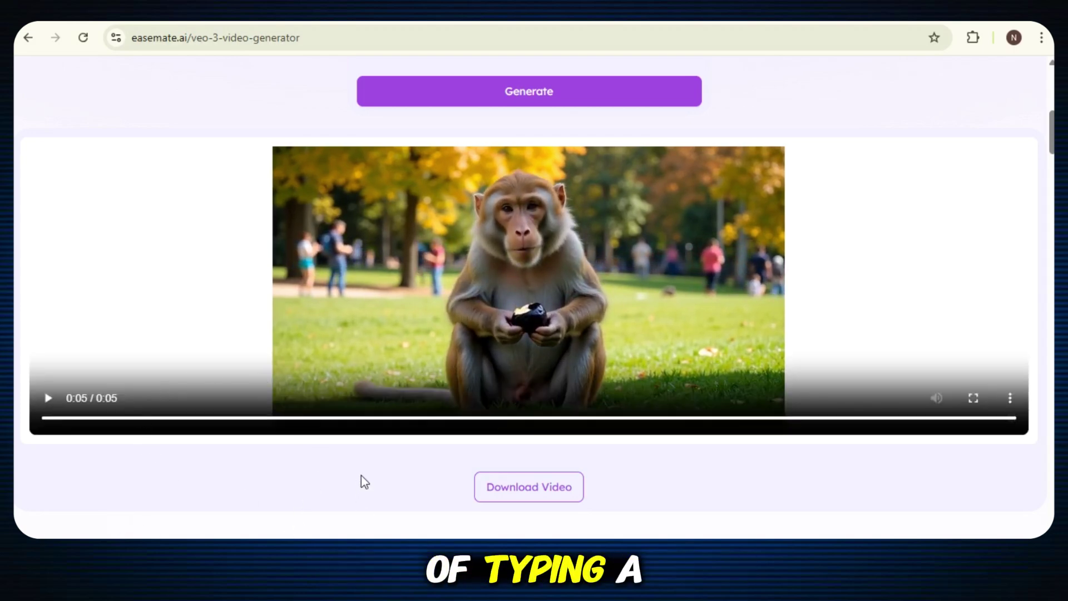
Step: Switch to Image to video and upload the hiker photo as the source image
scroll(274, 305, "up", 8)
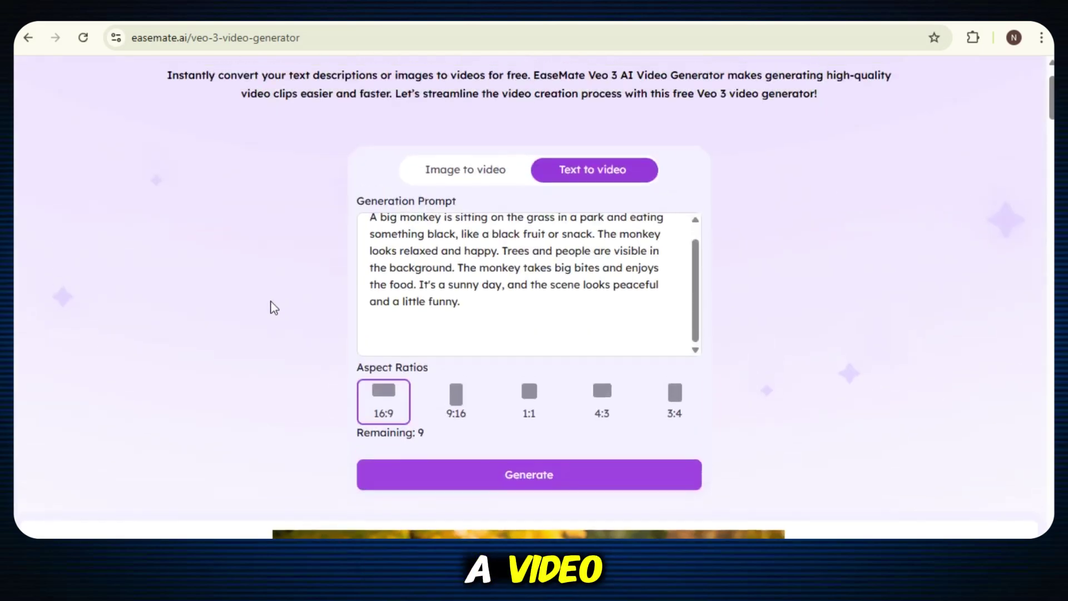
left_click(445, 256)
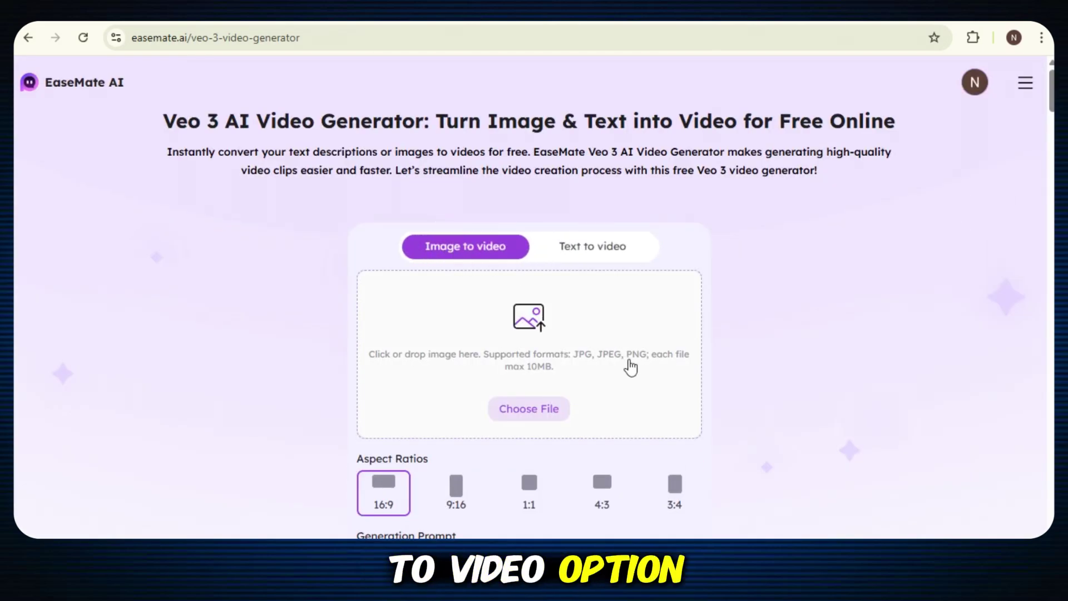
left_click(524, 408)
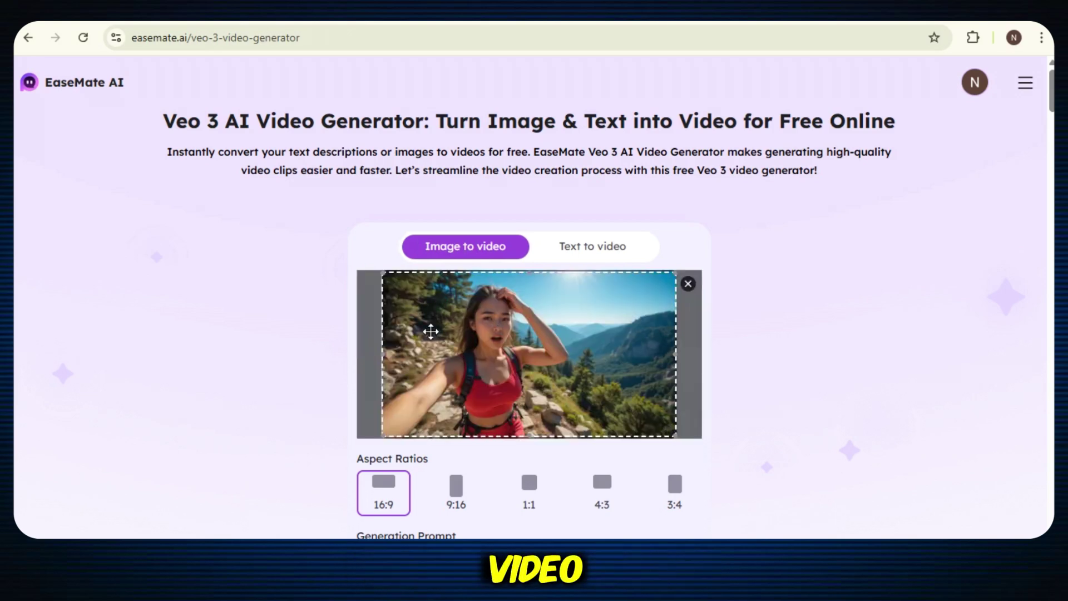
Step: Paste the prompt describing the hiker's tired walk along a mountain trail
scroll(545, 334, "down", 4)
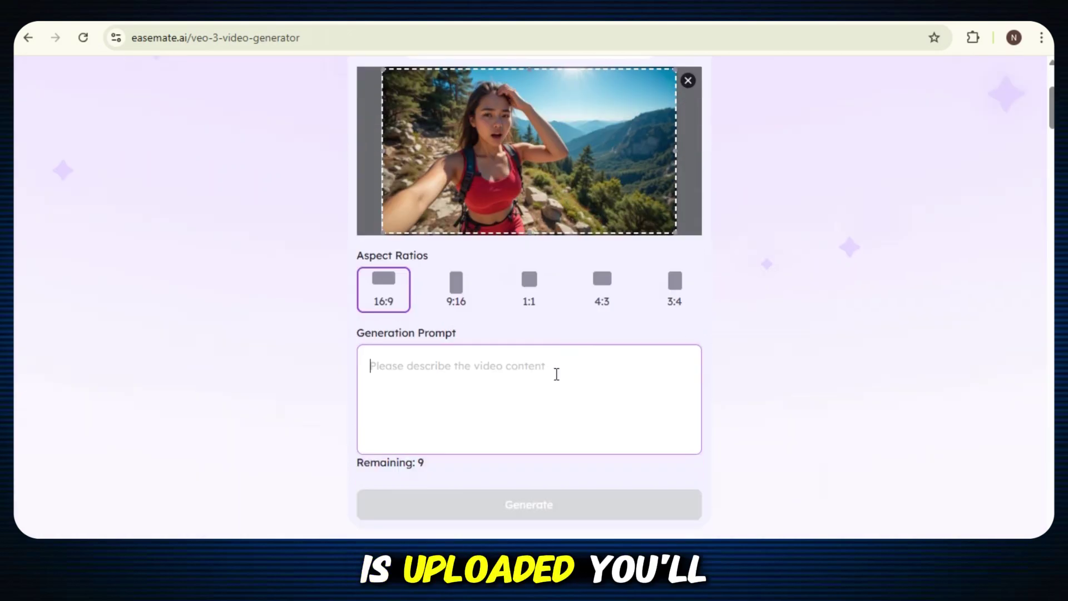
scroll(418, 271, "down", 2)
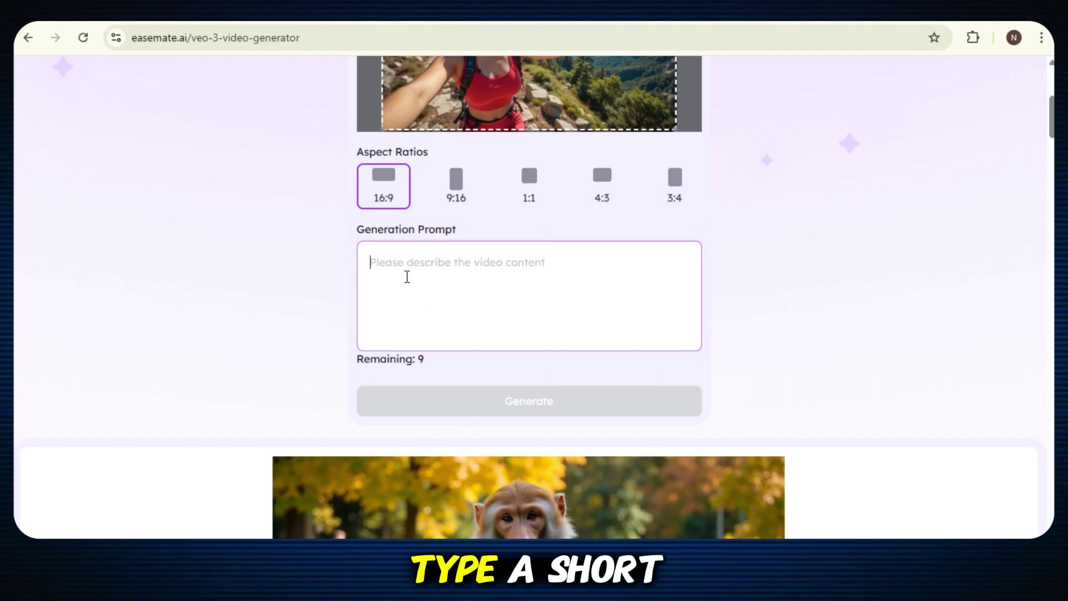
left_click(405, 267)
right_click(405, 268)
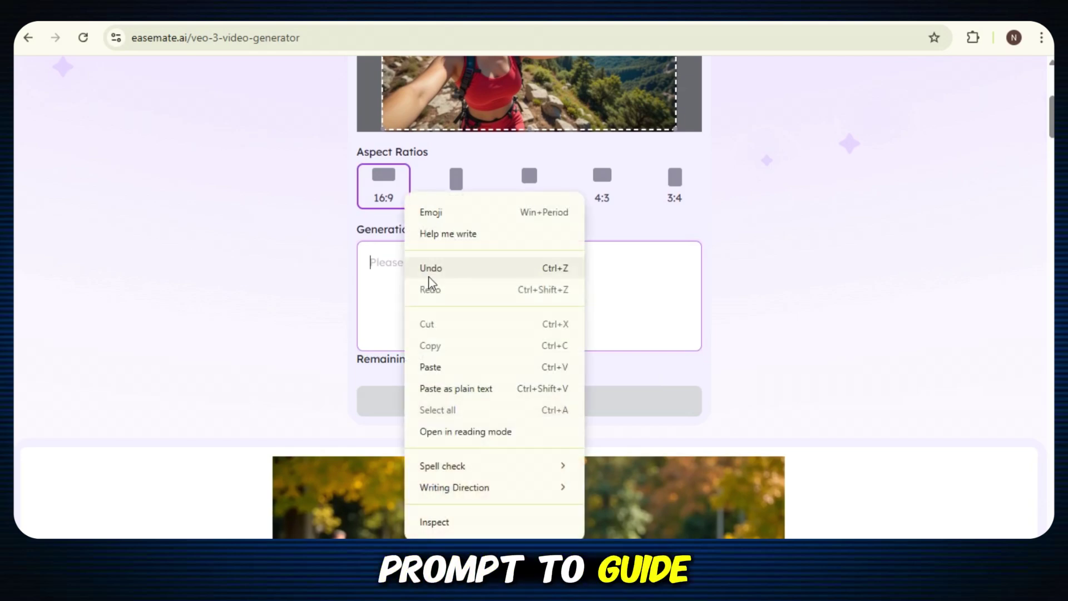
left_click(443, 369)
scroll(512, 305, "up", 3)
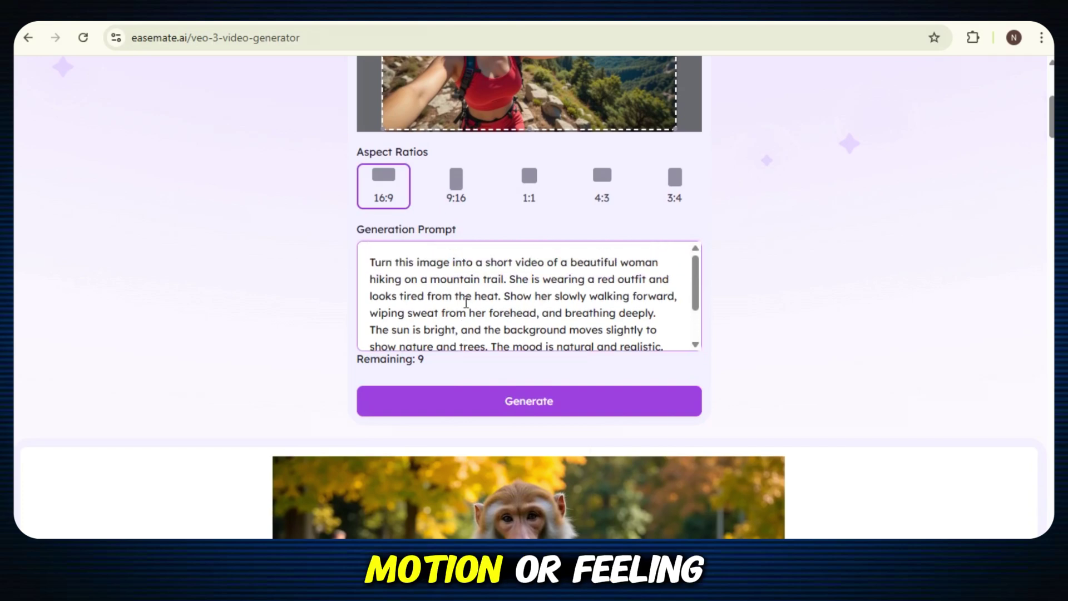
scroll(511, 305, "down", 3)
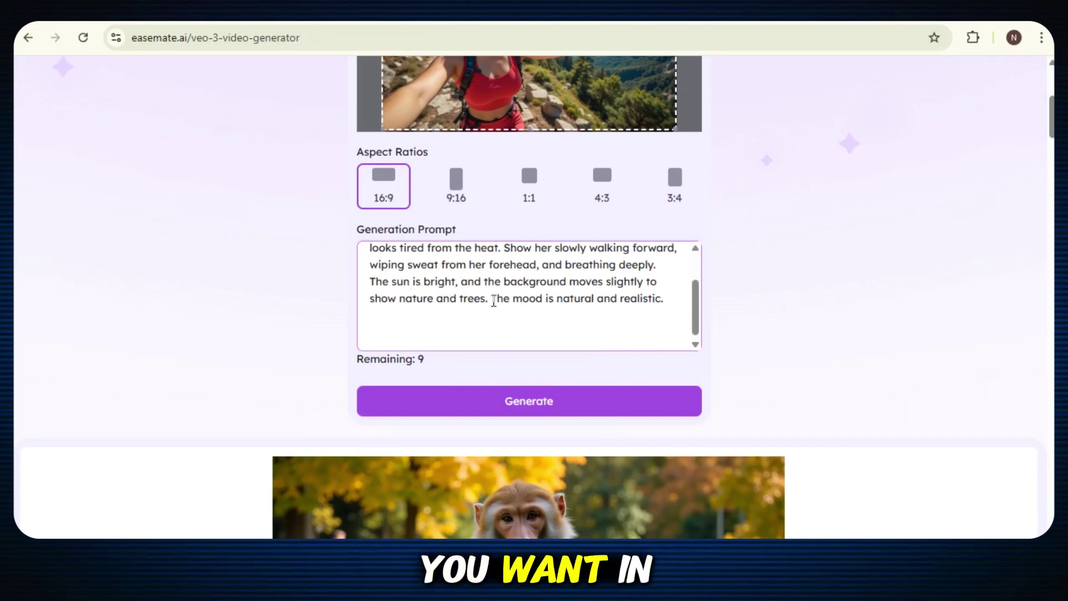
Step: Generate the hiker clip, play it twice, download it and close the Downloading popup
left_click(505, 402)
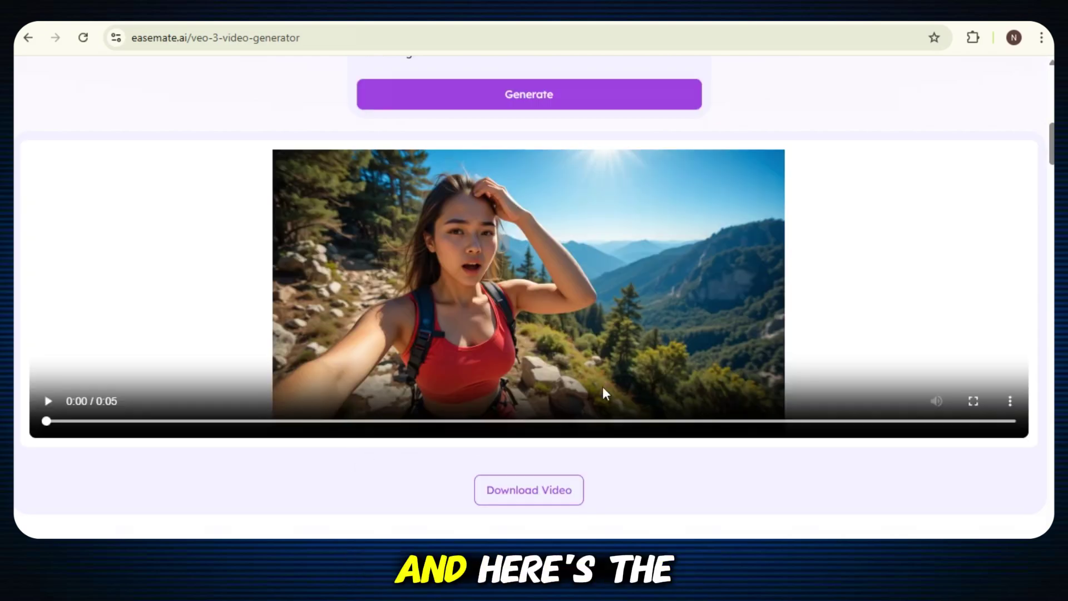
left_click(209, 380)
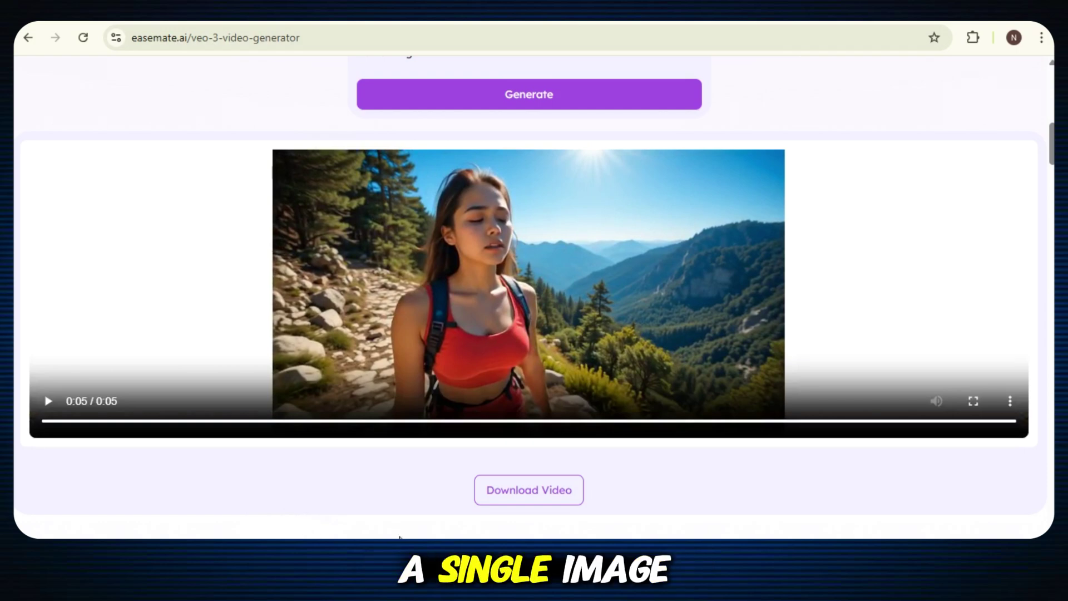
left_click(51, 405)
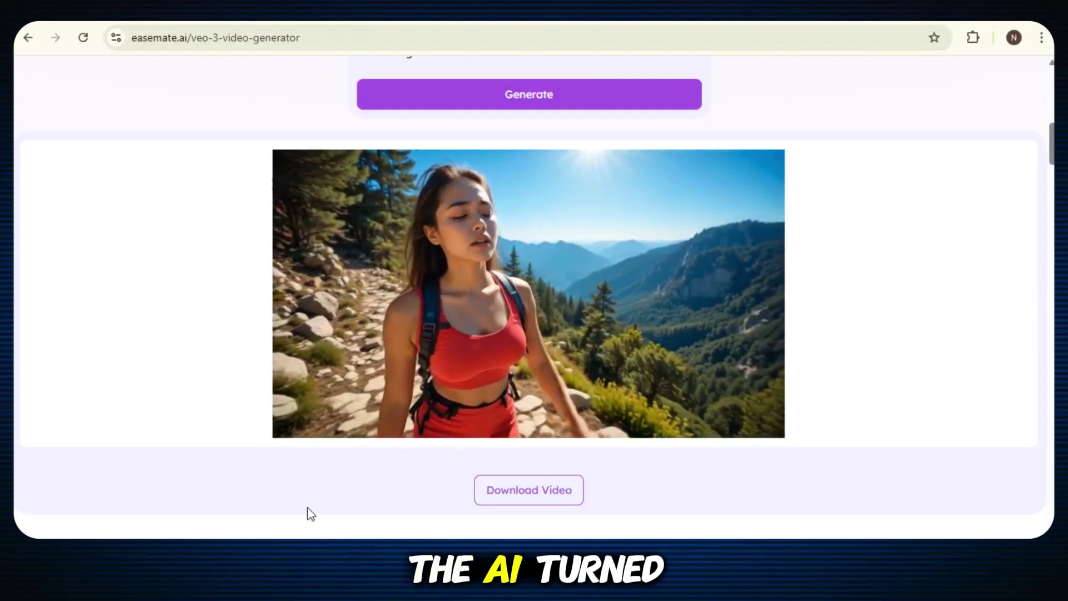
left_click(490, 490)
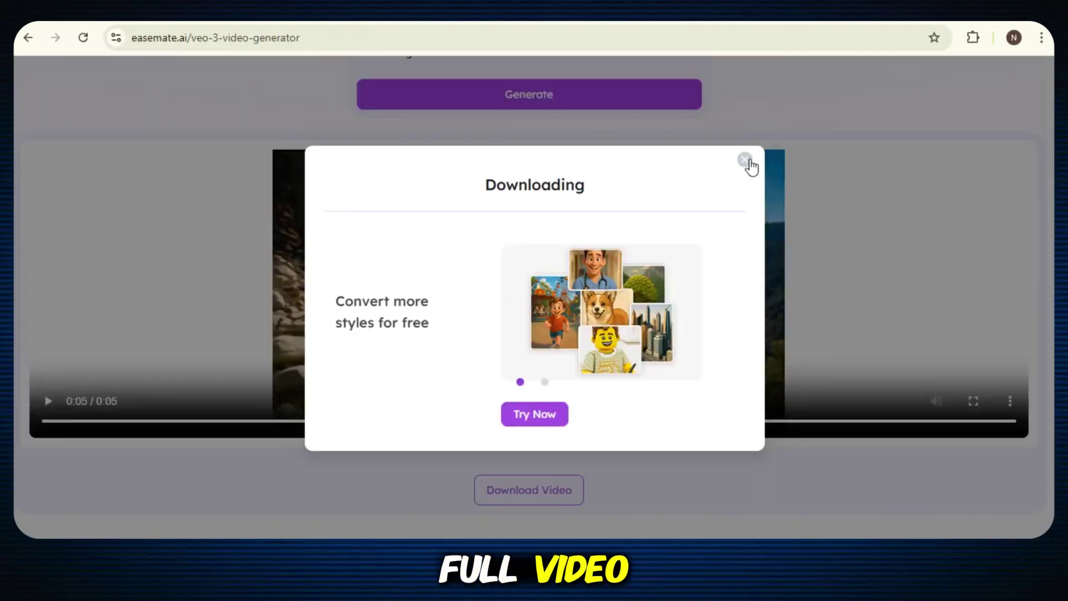
left_click(745, 160)
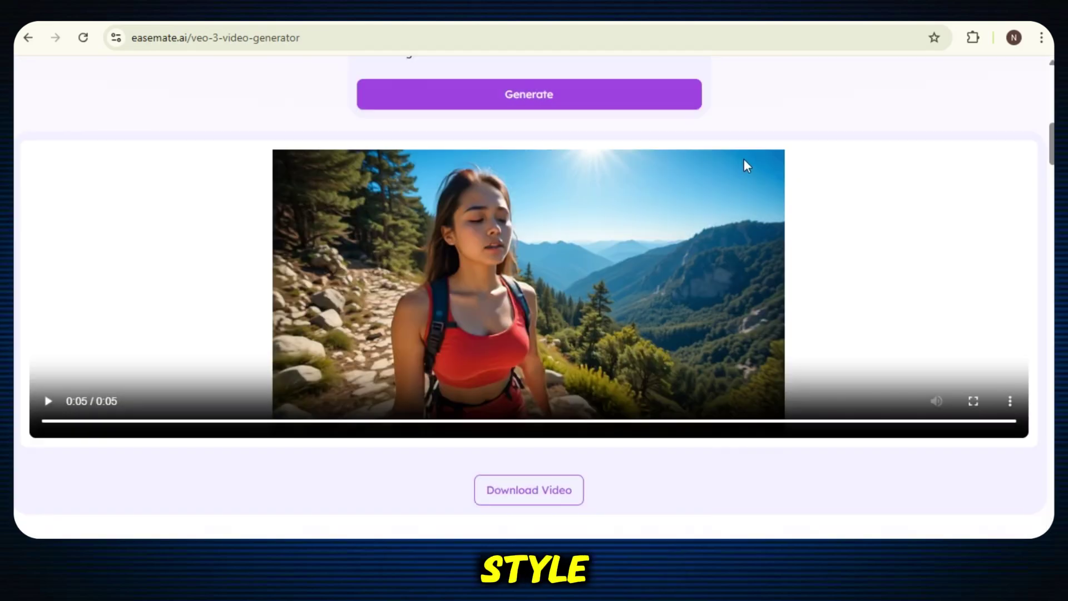